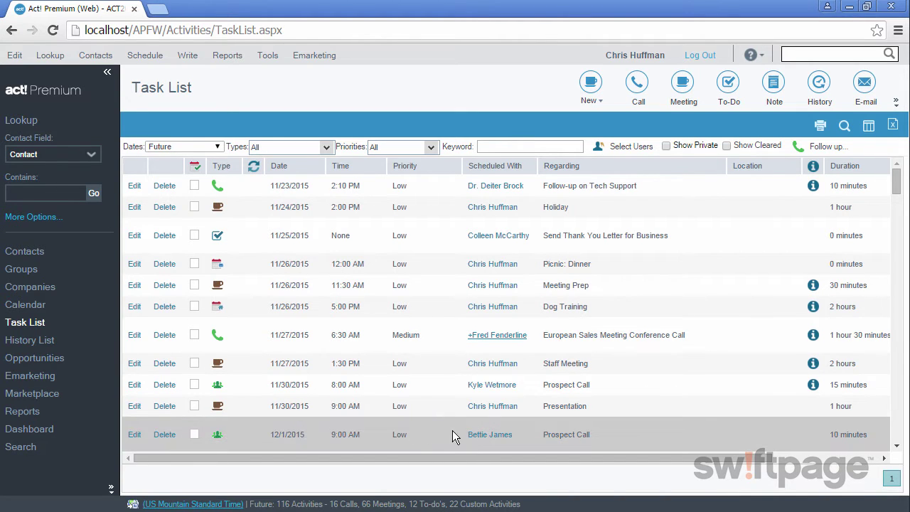
- Open the contact's detail record from the Task List's Scheduled With name link
click(482, 439)
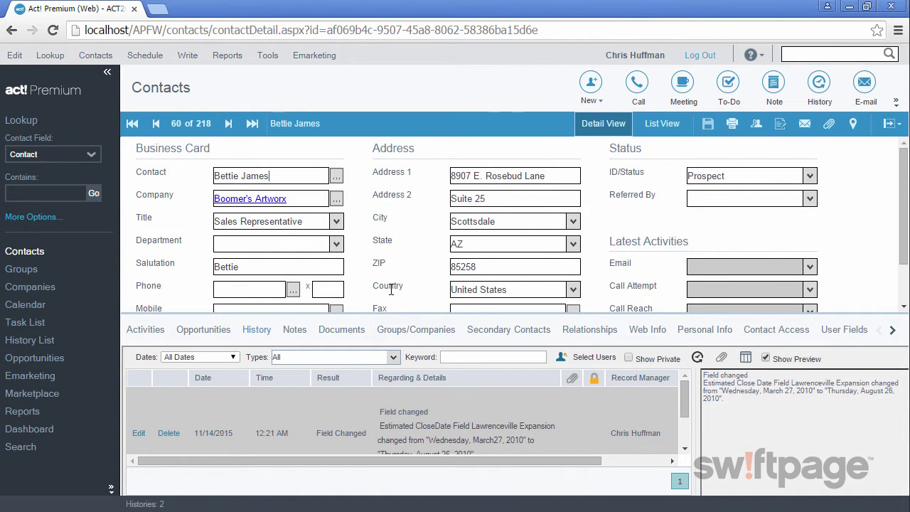
- Open the Define Fields window from the Tools menu
click(272, 56)
click(282, 85)
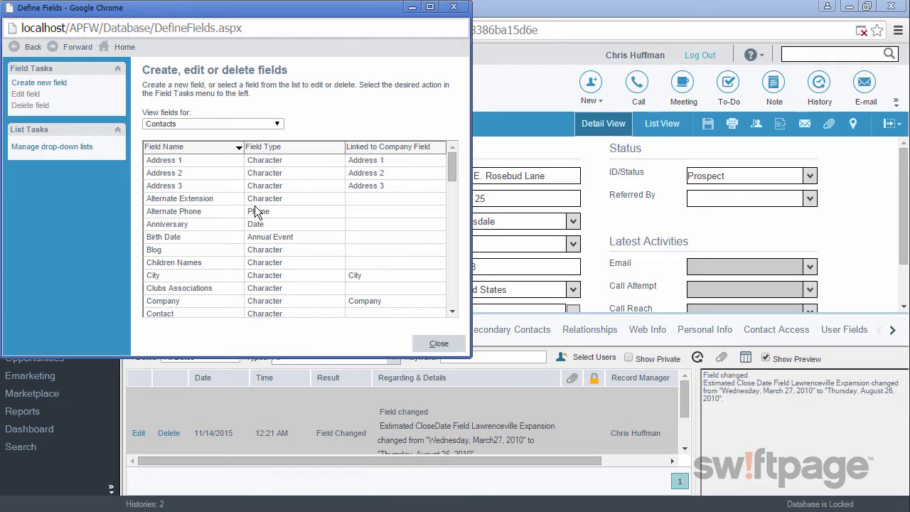
- Create a Character field named 'Region' with Generate History and a new drop-down list
click(55, 84)
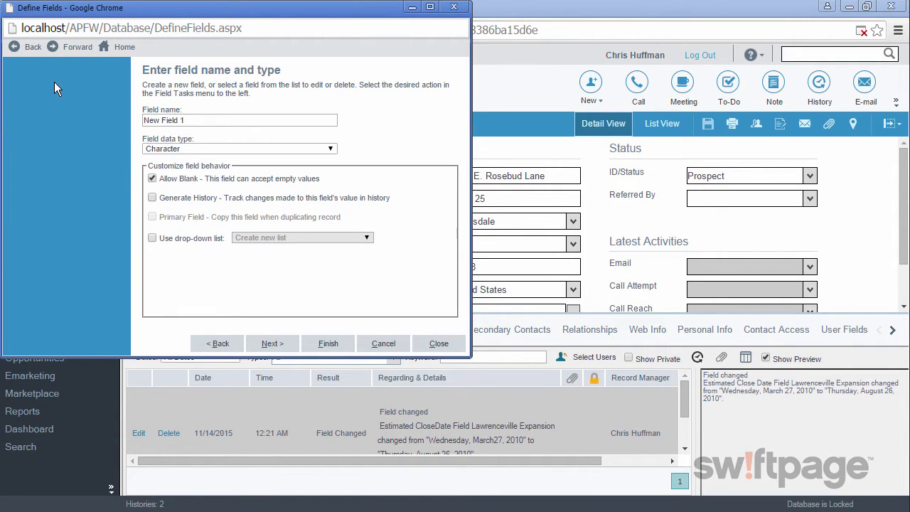
drag(260, 120, 132, 116)
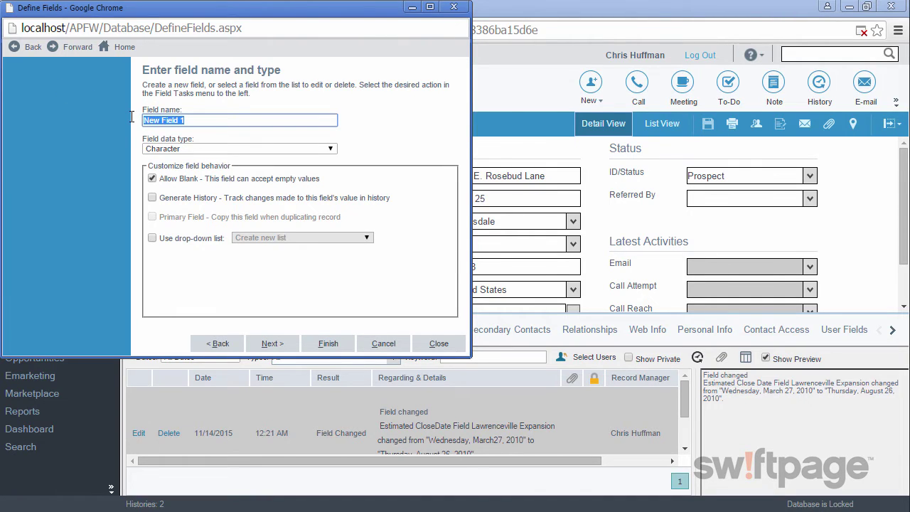
text(Region)
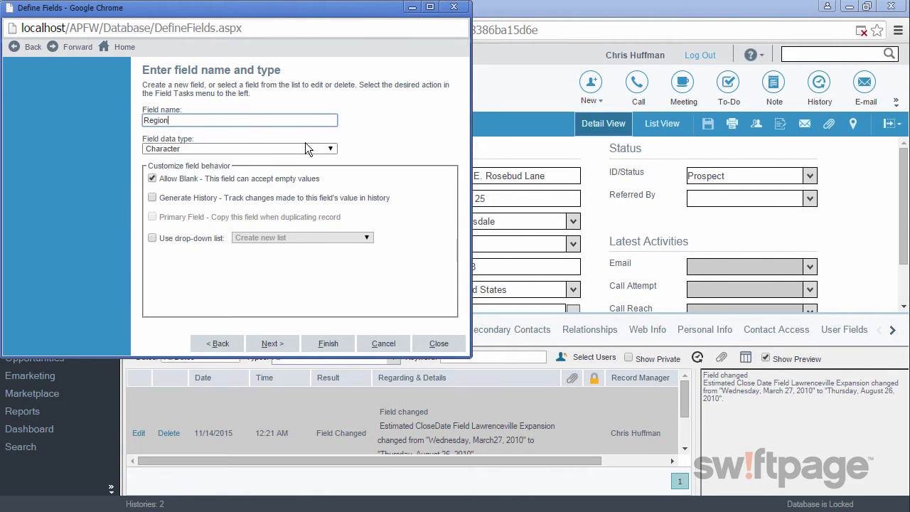
click(331, 149)
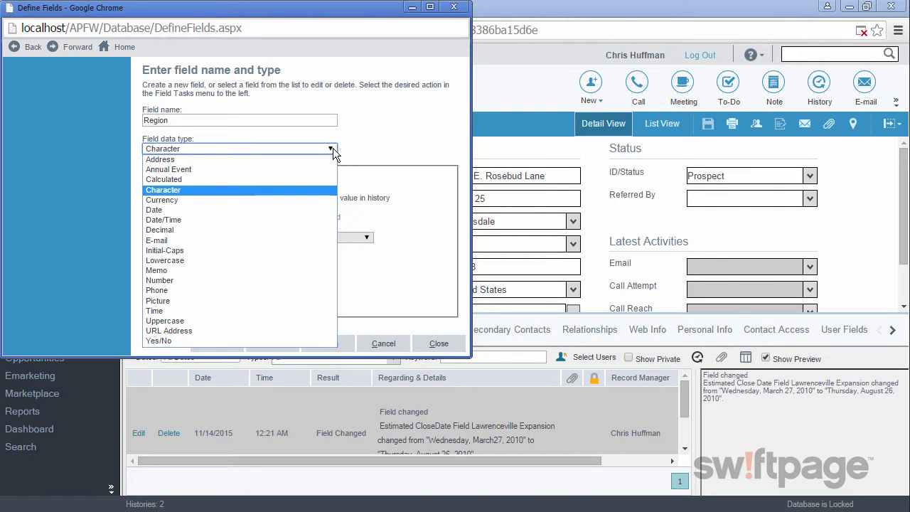
click(218, 191)
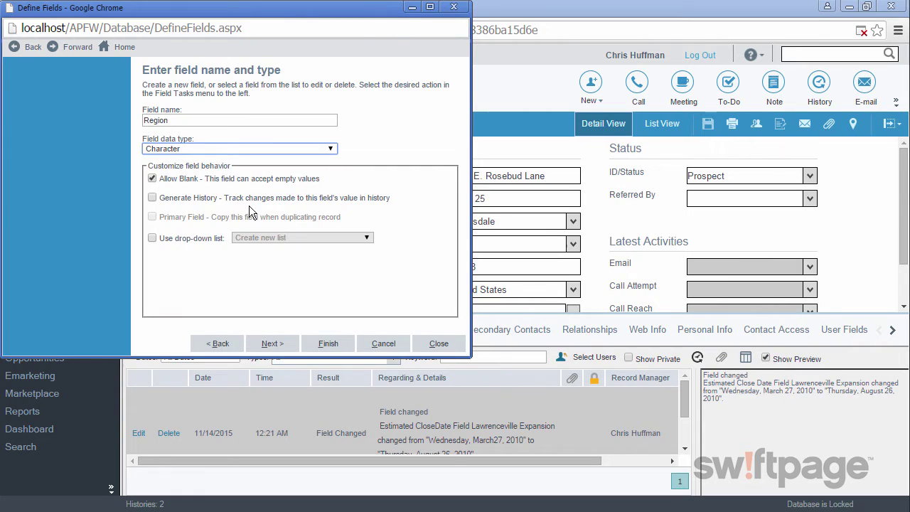
click(152, 198)
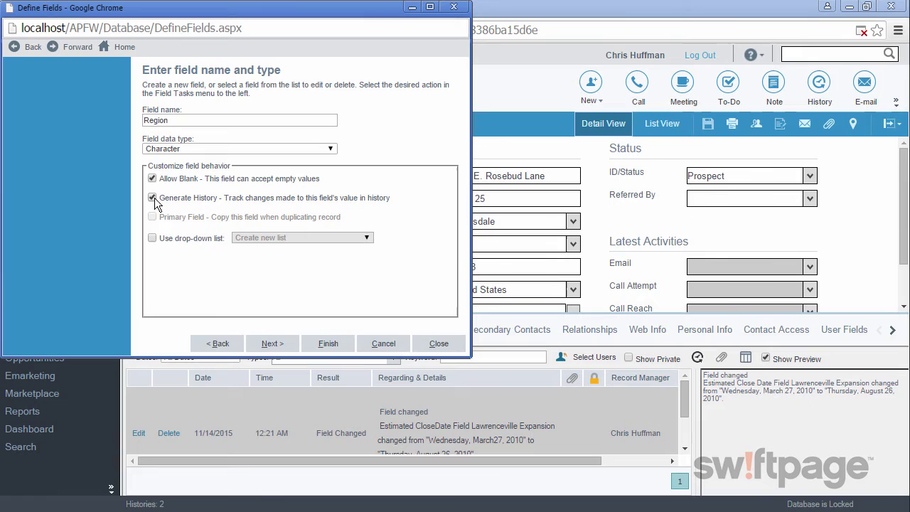
click(153, 238)
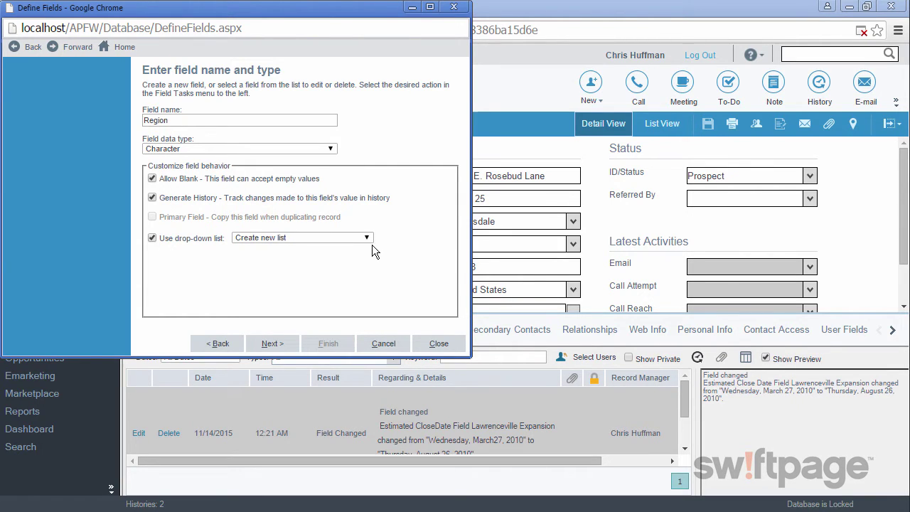
click(271, 344)
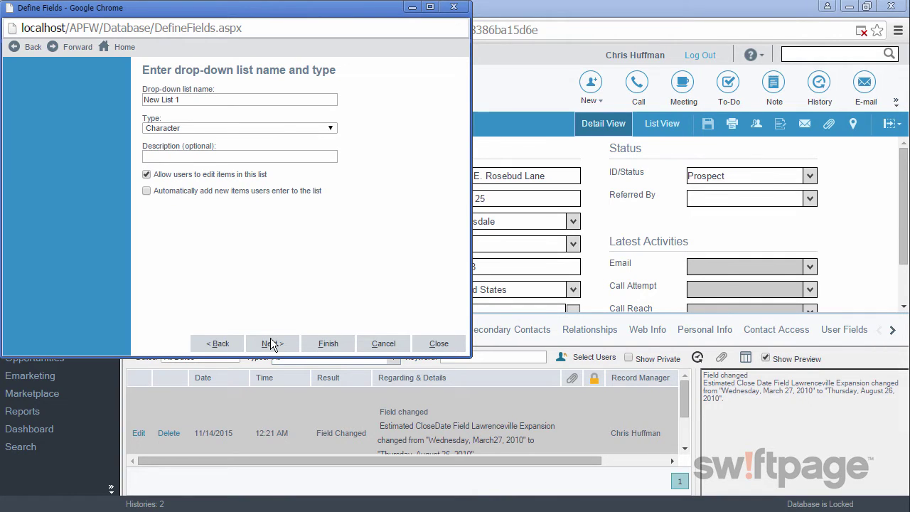
- Name the list 'Region', describe it as 'North American Region', and disable user editing of items
drag(199, 99, 116, 99)
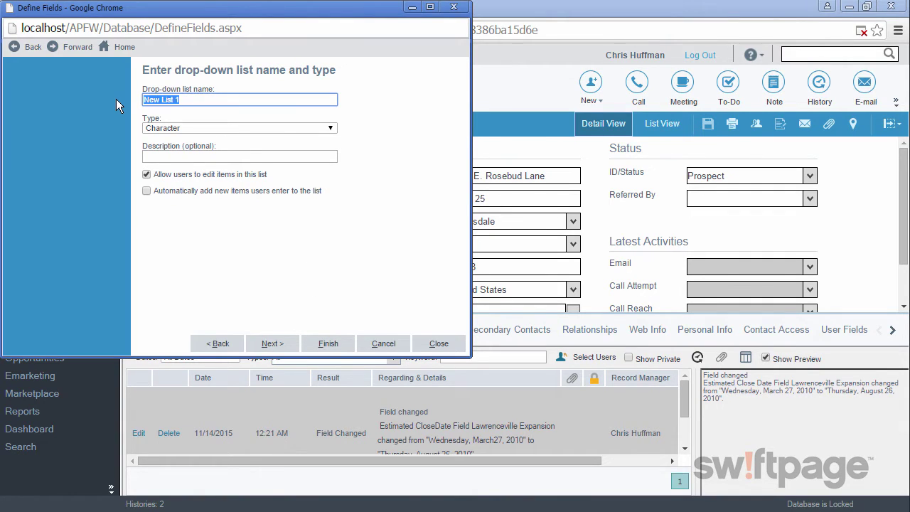
text(Region)
click(171, 156)
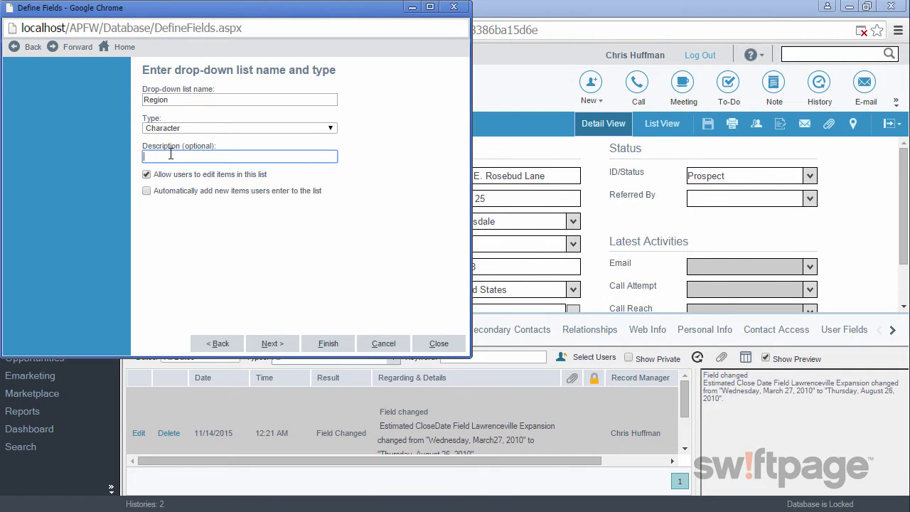
text(North American Region)
click(172, 176)
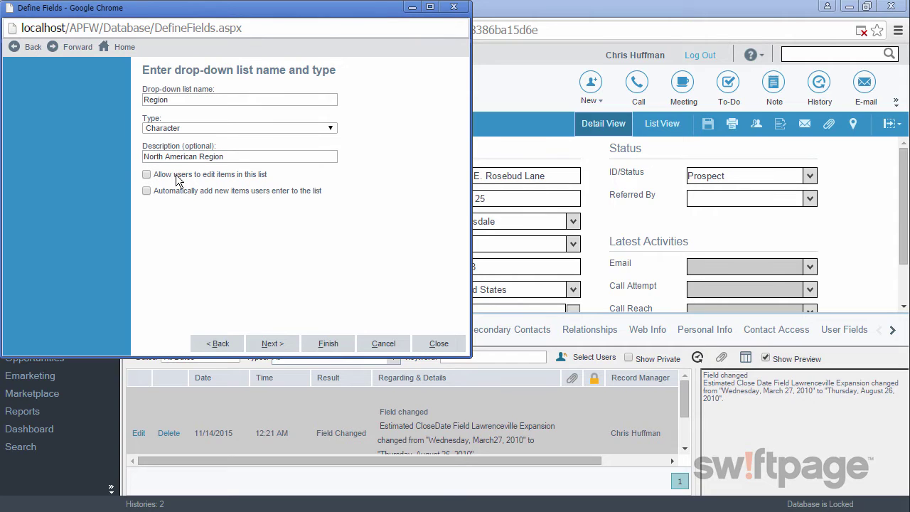
- Add Northeast and Northwest as the first Region list values
click(282, 343)
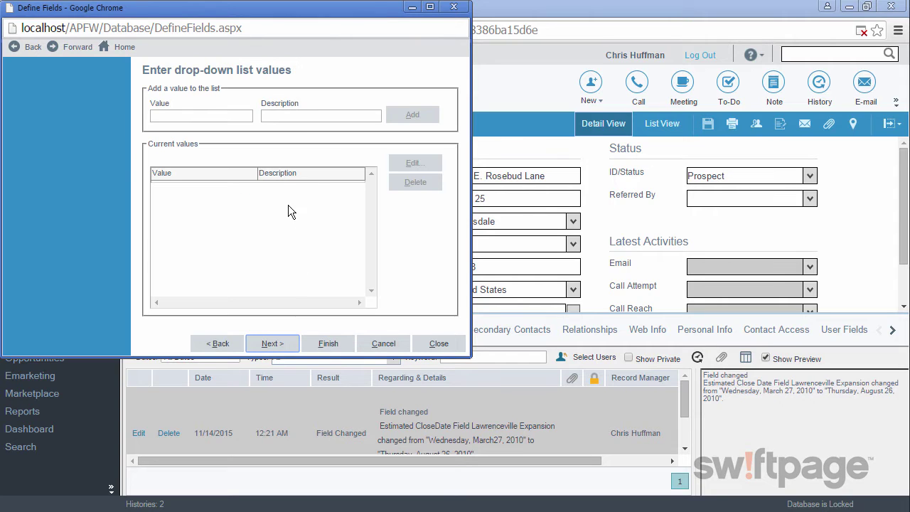
click(215, 116)
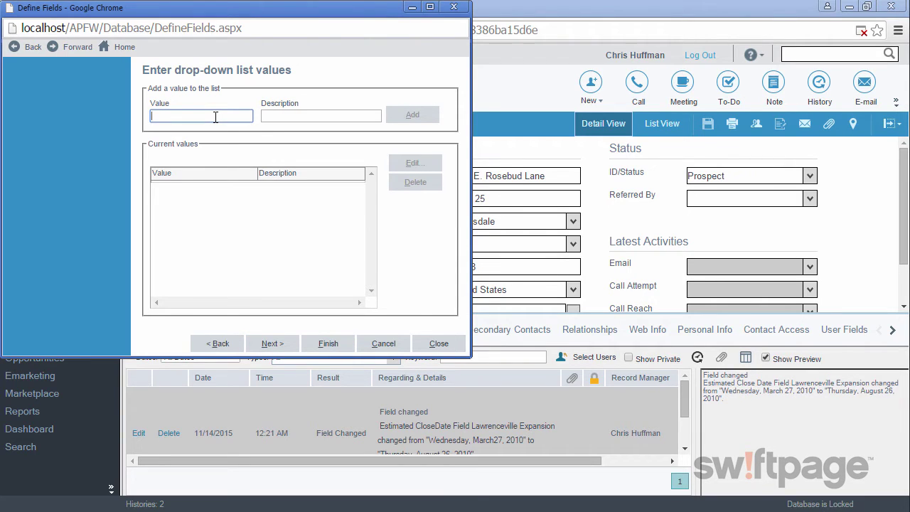
text(Northeast)
click(408, 115)
click(224, 115)
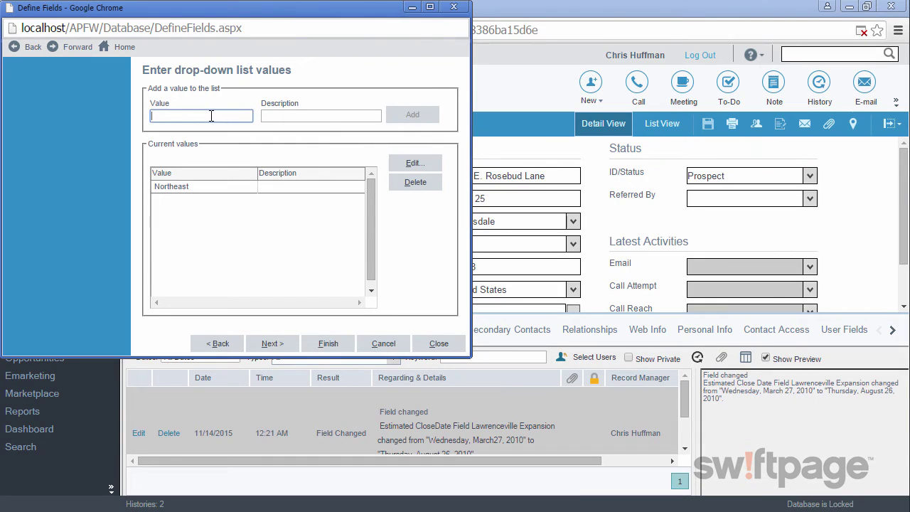
text(Northwest)
key(Tab)
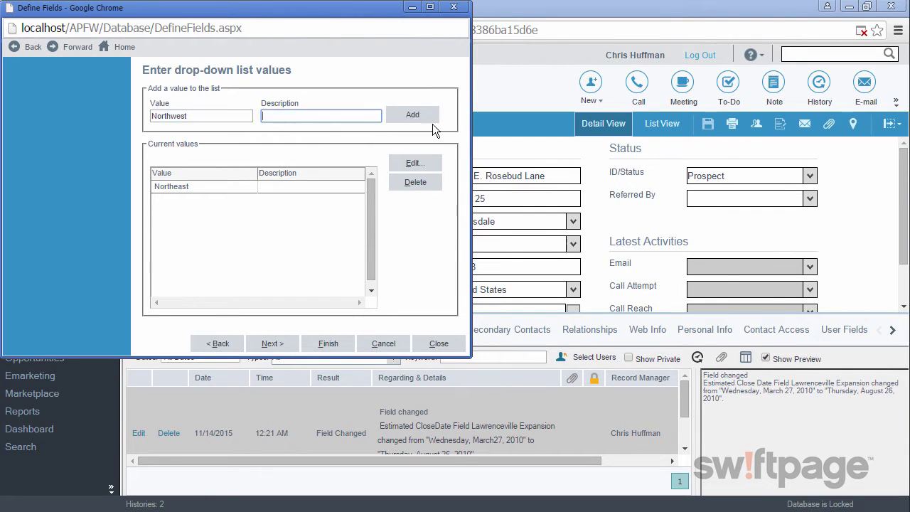
click(423, 118)
- Add Southeast and Southwest to the Region list values
click(187, 116)
text(Southeas)
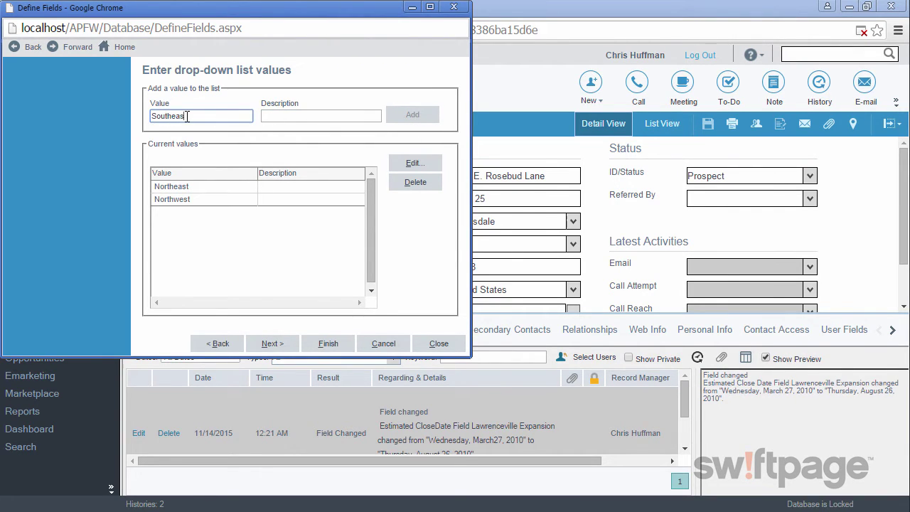
text(t)
key(Tab)
click(412, 115)
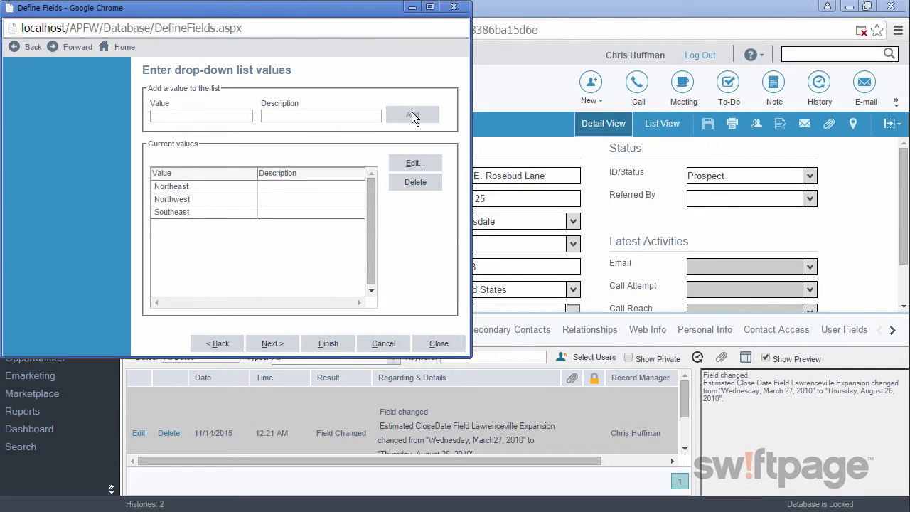
click(187, 114)
text(Southwest)
key(Tab)
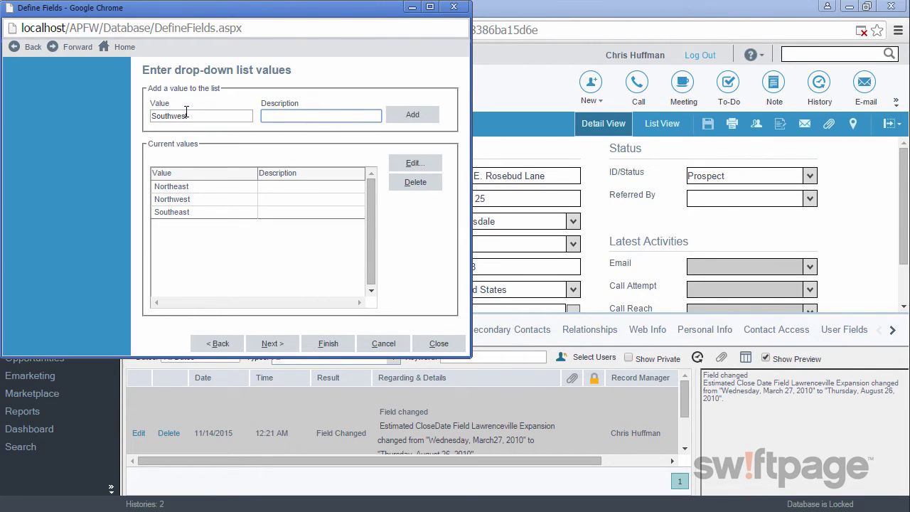
click(410, 113)
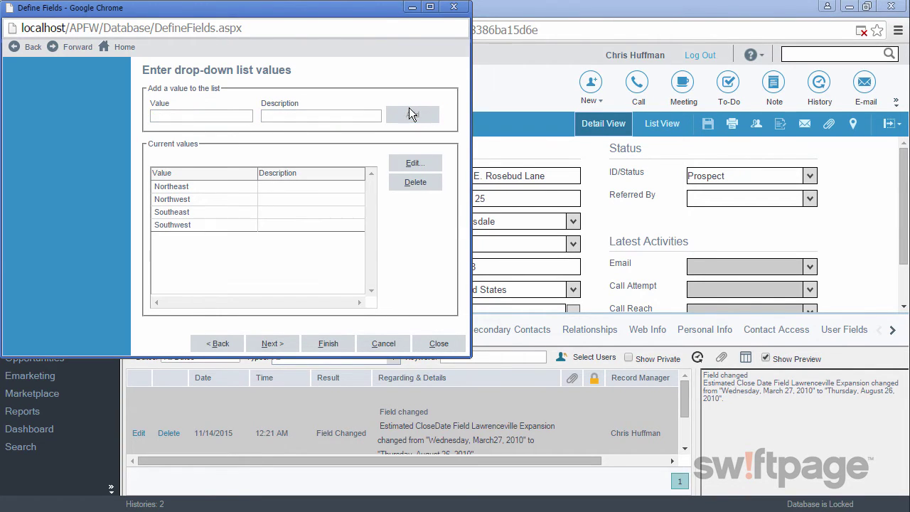
click(269, 344)
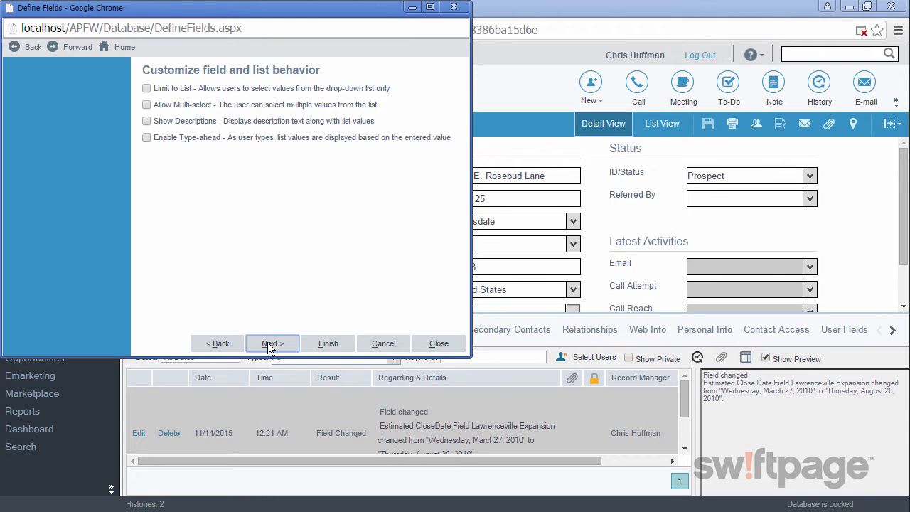
- Check Limit to List, keep the field length at 50, and finish creating Region
click(147, 88)
click(273, 343)
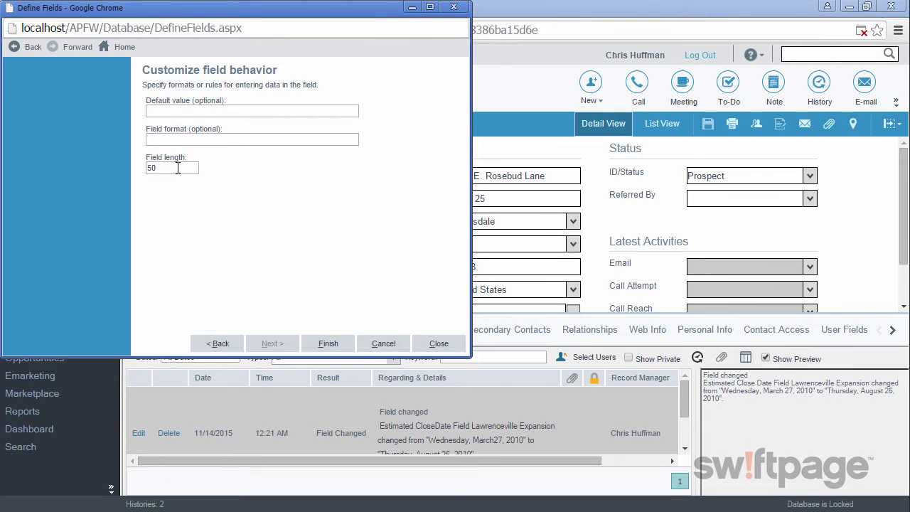
click(328, 344)
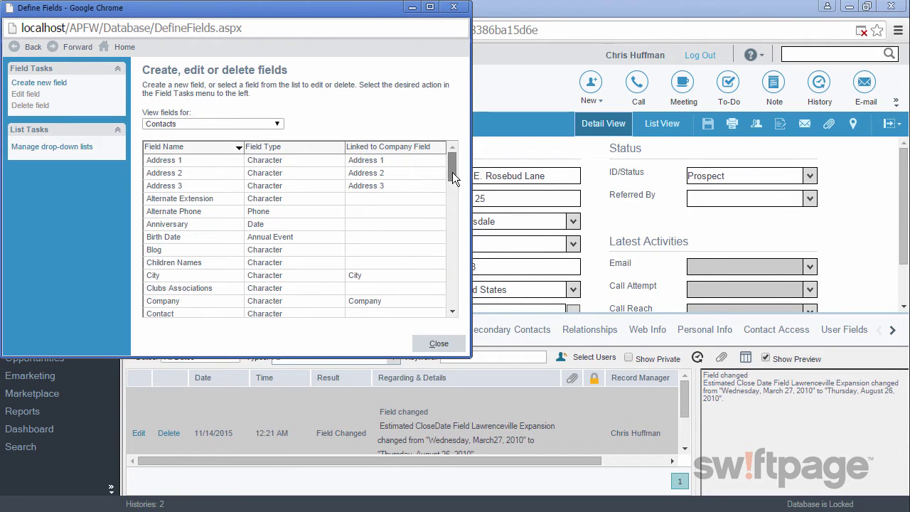
- Verify the Region field in the Define Fields list, then close the window
drag(452, 172, 428, 274)
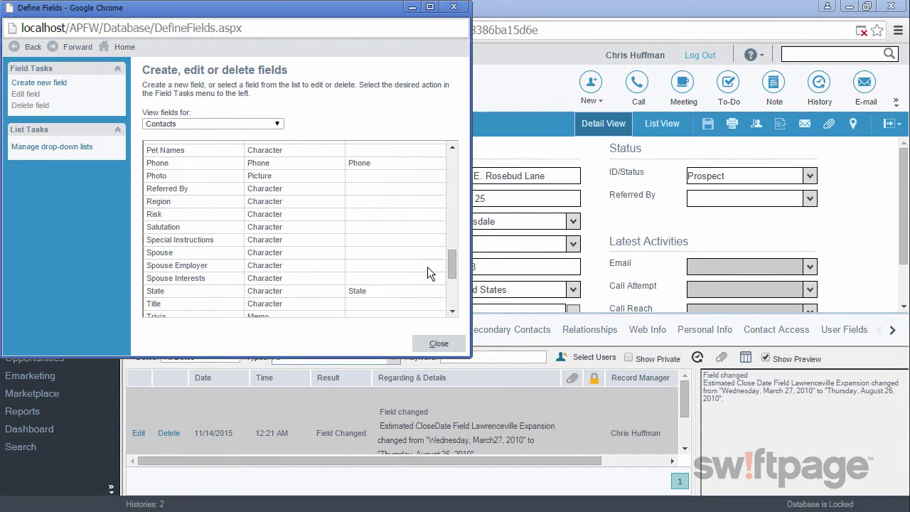
click(192, 202)
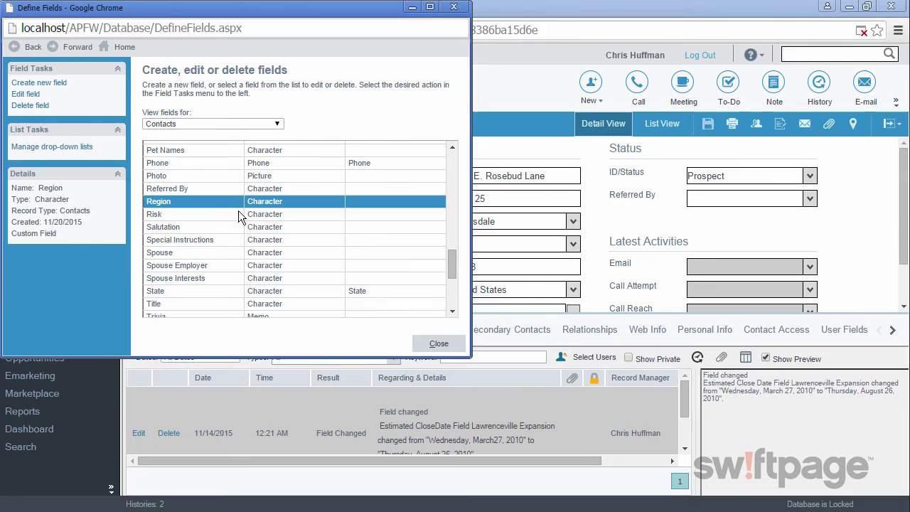
click(444, 344)
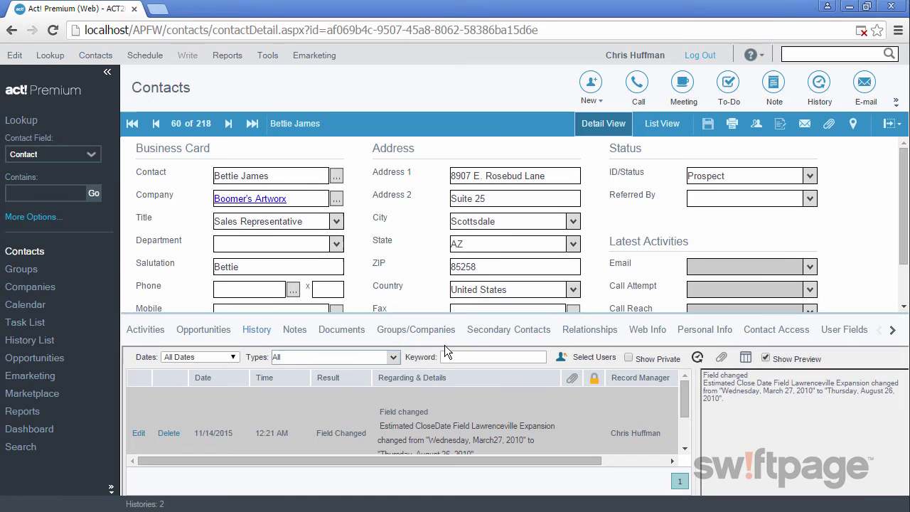
- Open the Contact layout in the Layout Designer via Tools > Design Layouts
click(268, 57)
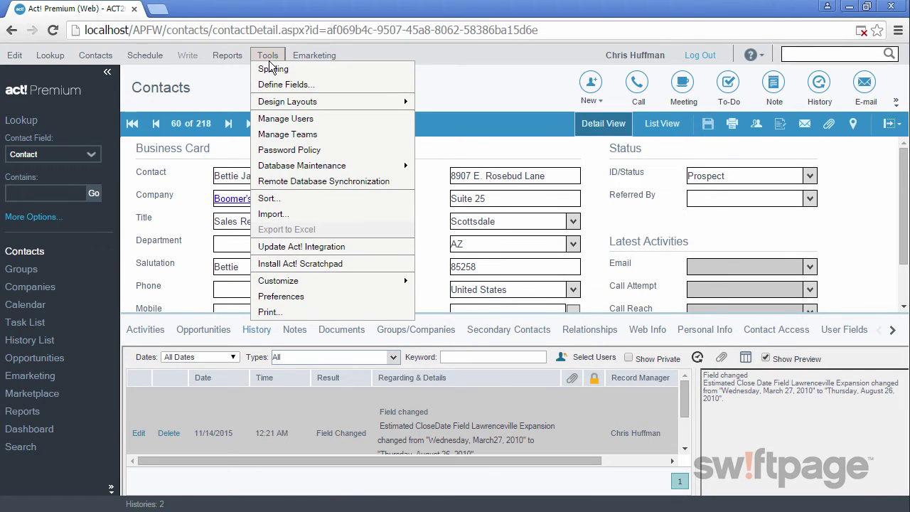
mouse_move(311, 106)
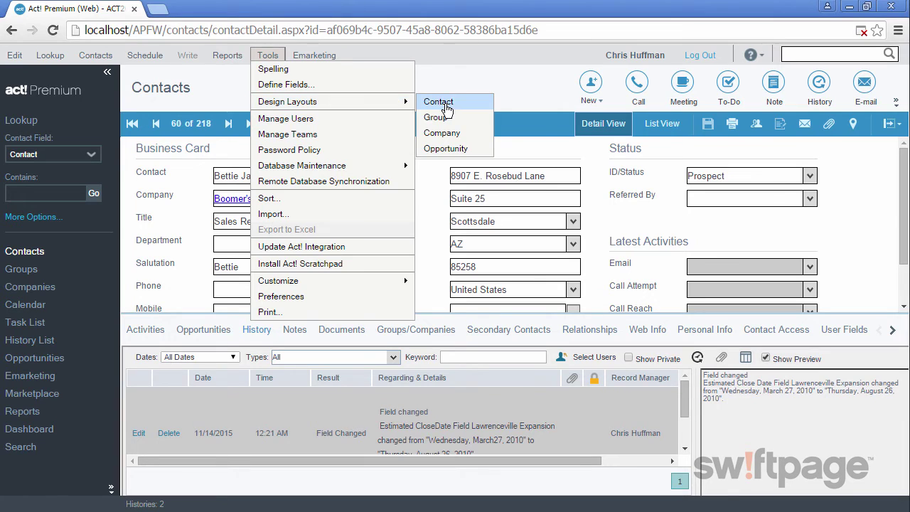
click(438, 103)
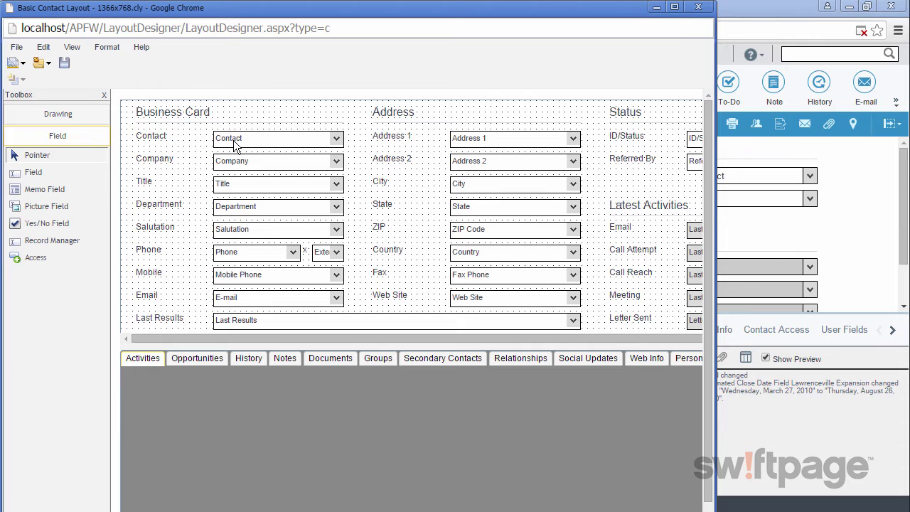
- Maximize the Layout Designer, select the Fax Phone field and label, and expand the Field tools
click(674, 6)
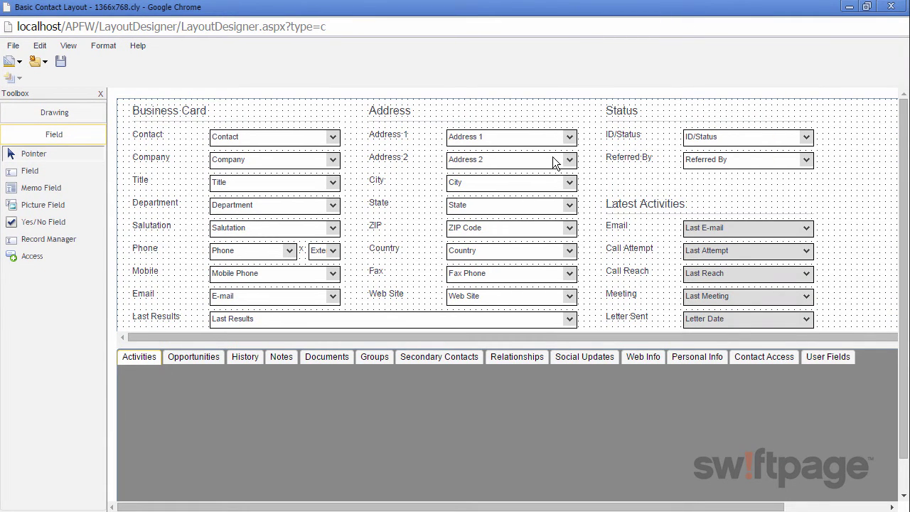
click(498, 275)
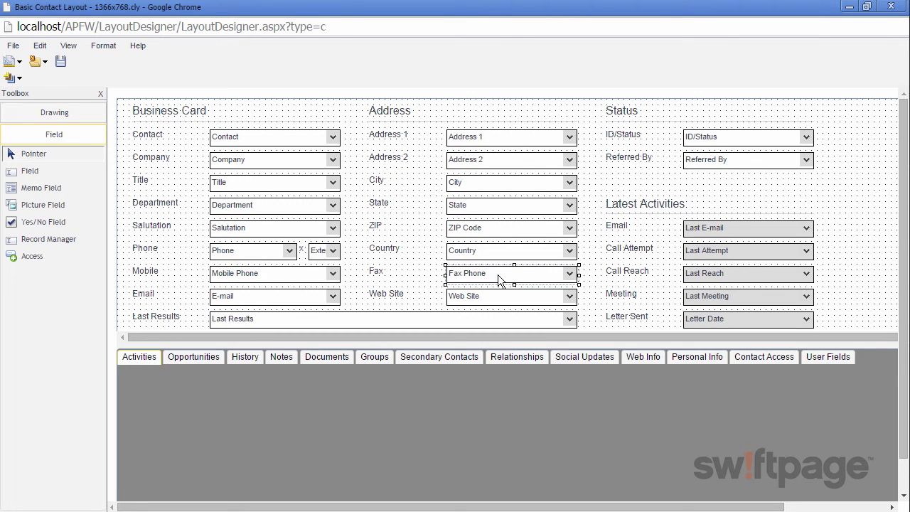
click(400, 277)
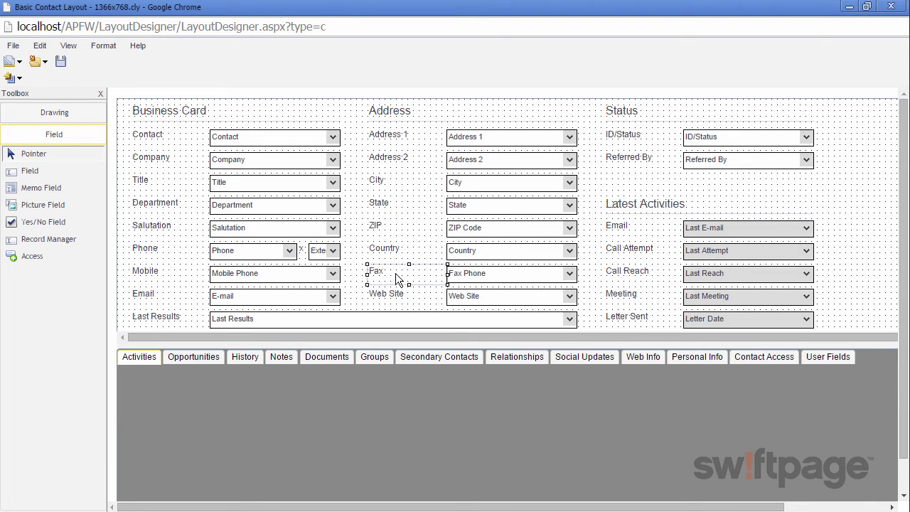
click(56, 115)
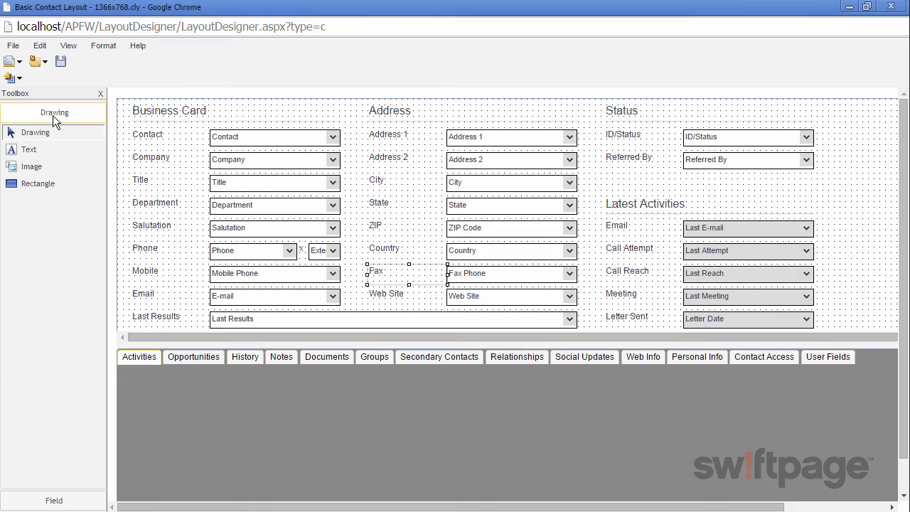
click(54, 502)
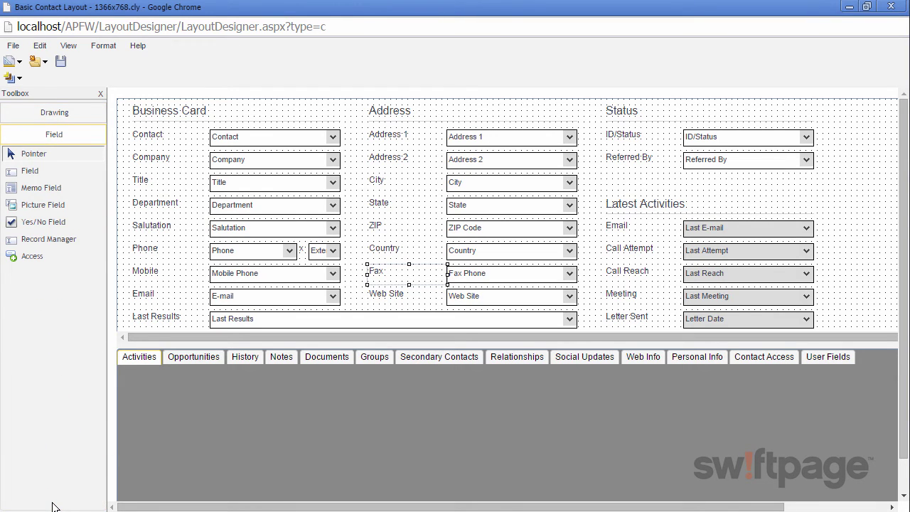
- Draw a field box under Referred By and add the Region field with its label
click(50, 171)
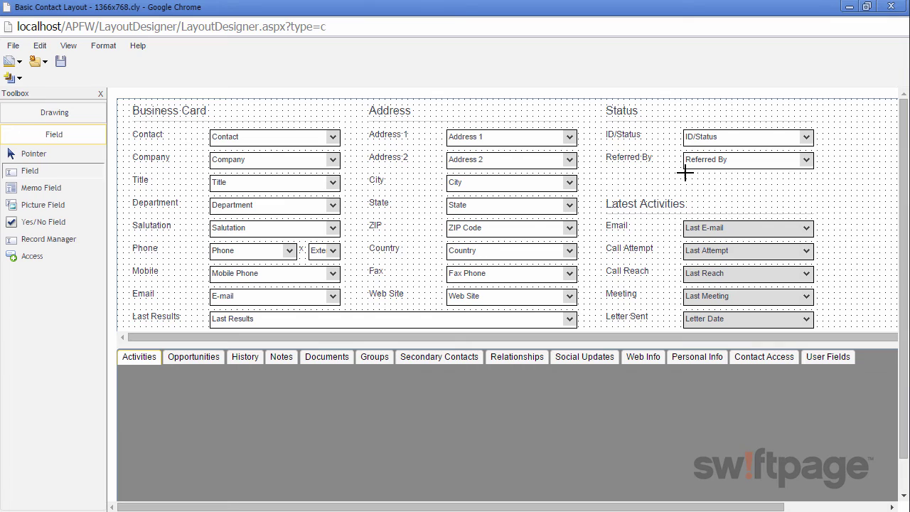
drag(686, 172, 815, 189)
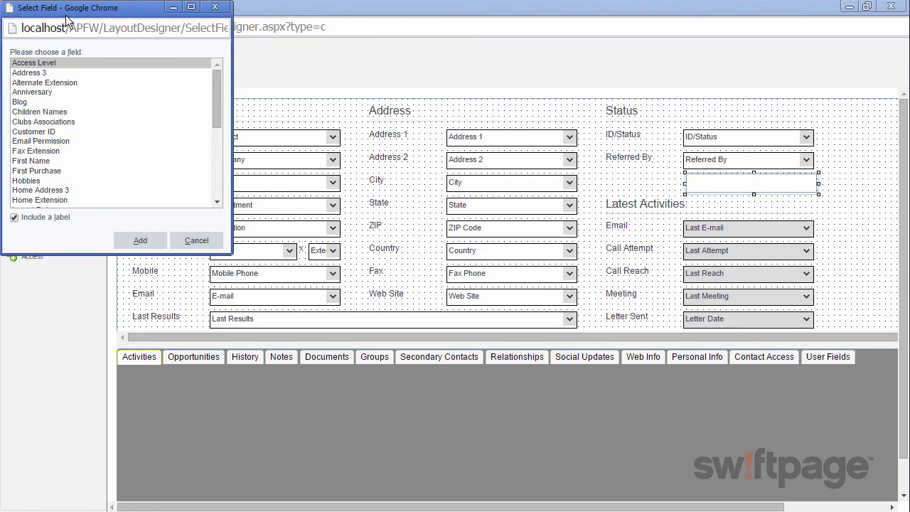
drag(217, 75, 231, 152)
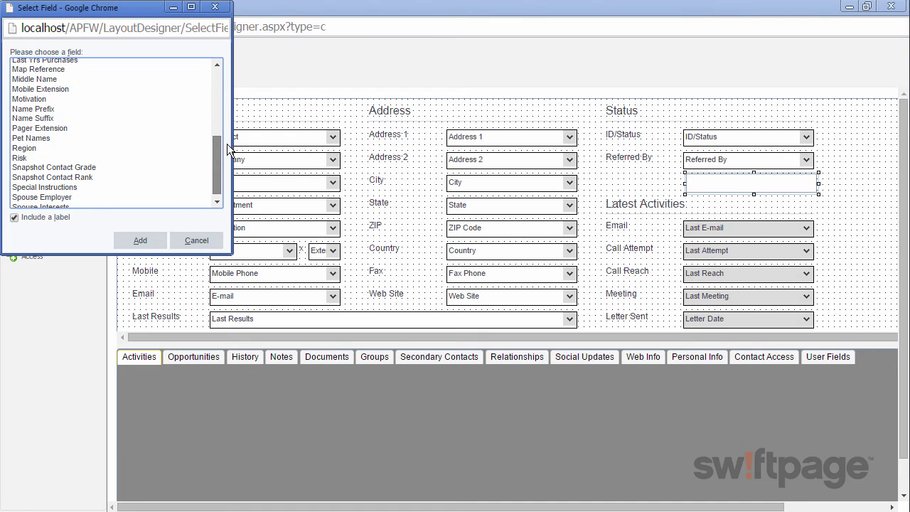
click(20, 149)
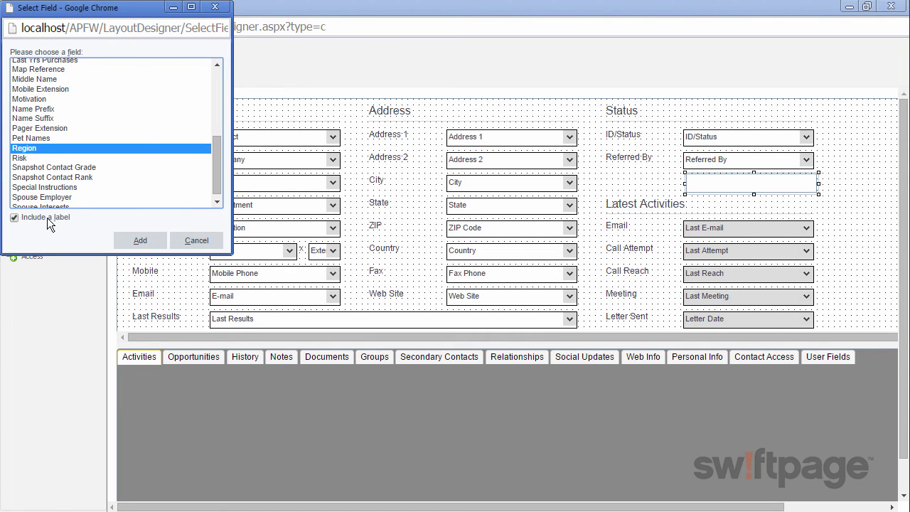
click(134, 237)
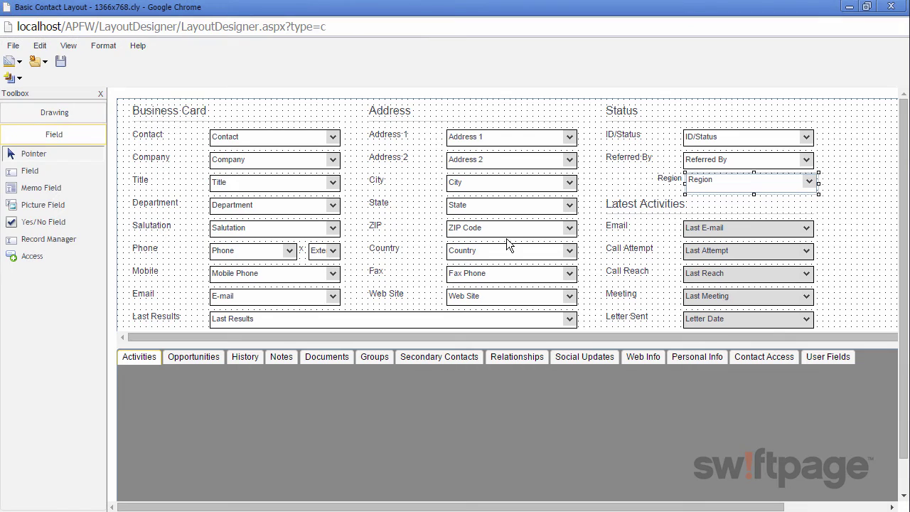
- Align the Region label and drop-down under Referred By with the fields above
click(671, 188)
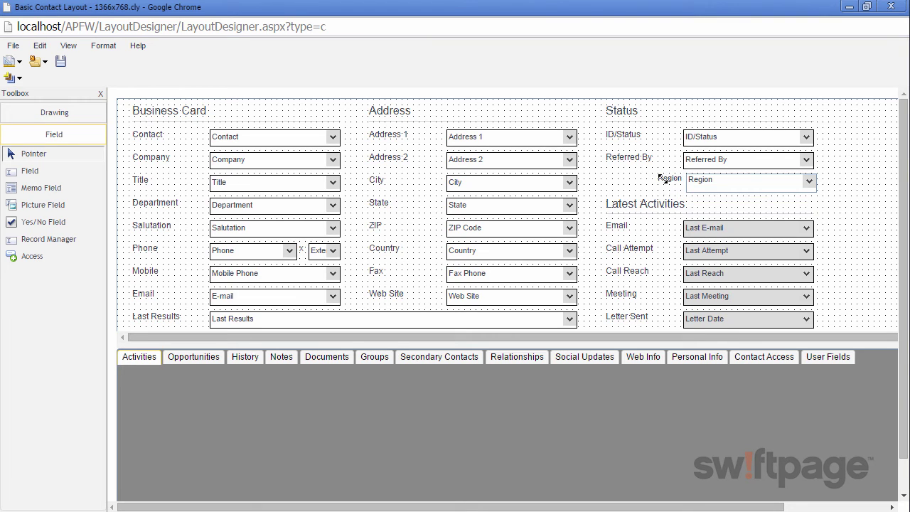
drag(662, 178, 627, 184)
click(635, 186)
click(702, 179)
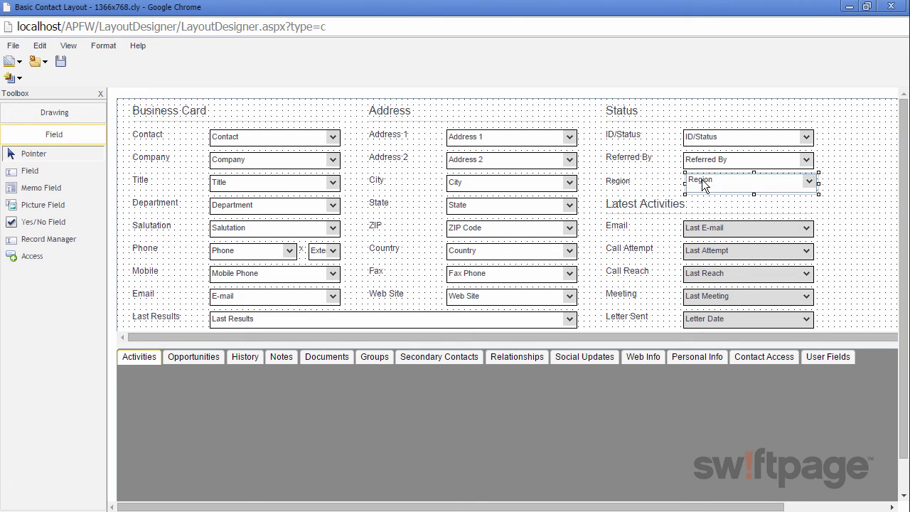
click(754, 189)
drag(753, 187, 732, 183)
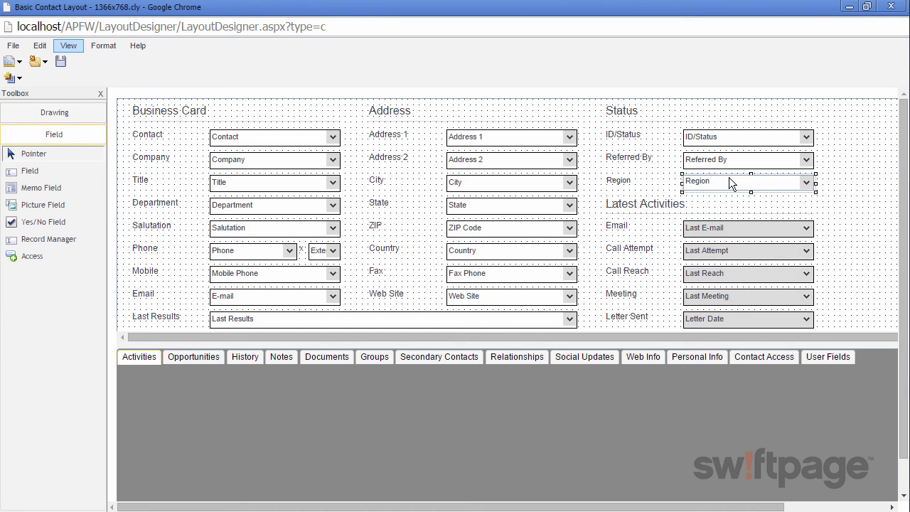
- Save the contact layout and exit the layout designer
click(61, 63)
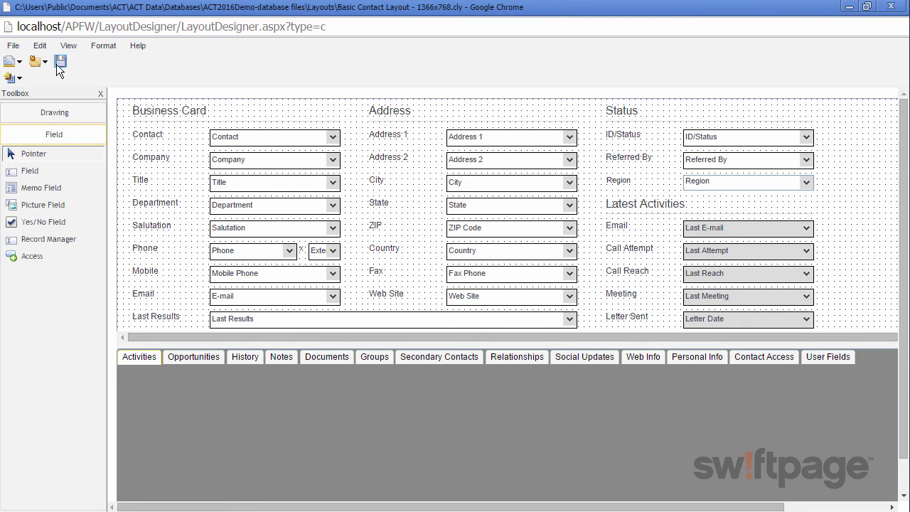
click(13, 46)
click(29, 131)
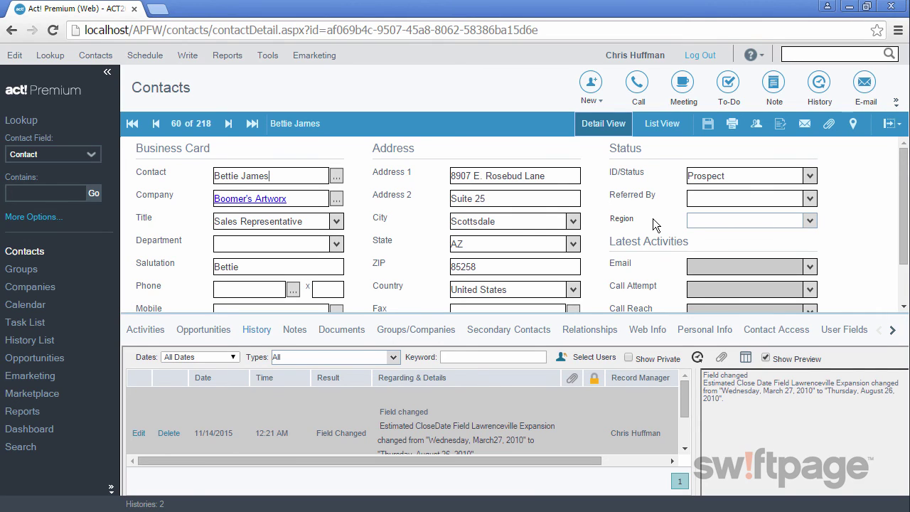
- Set the contact's Region drop-down to Northwest
click(805, 223)
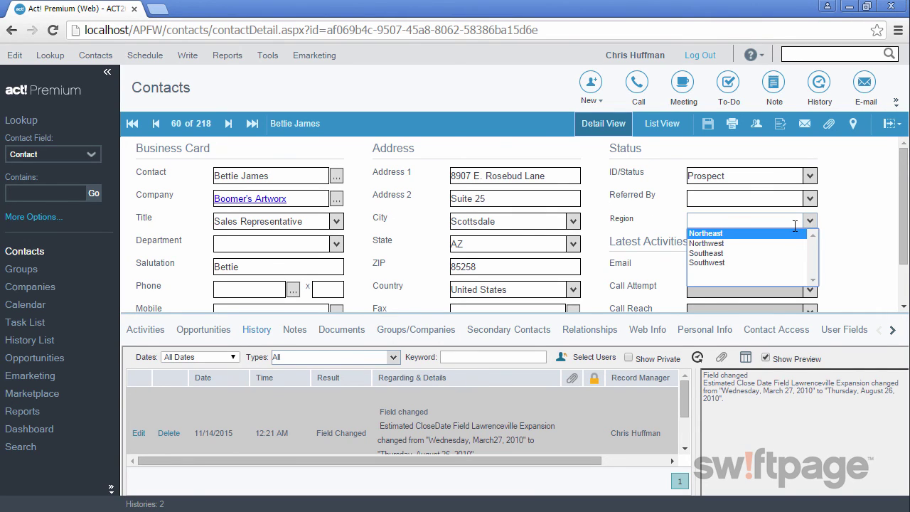
click(751, 245)
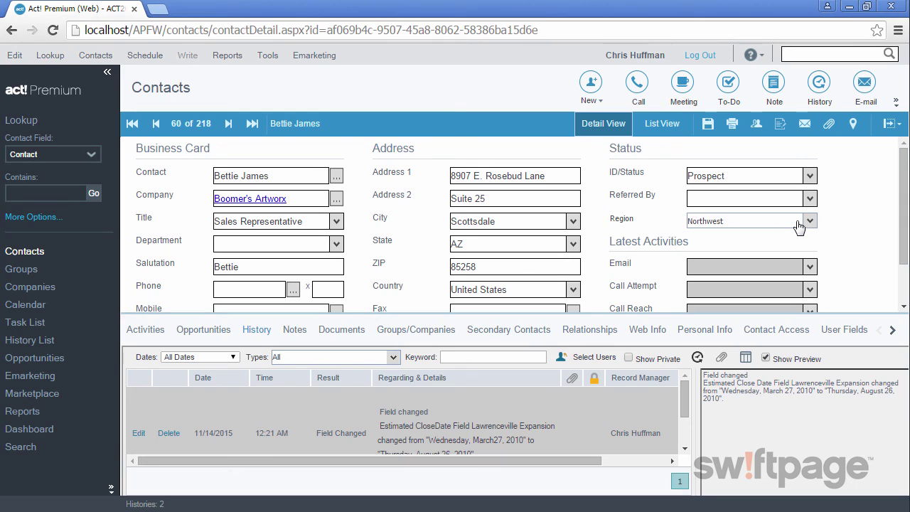